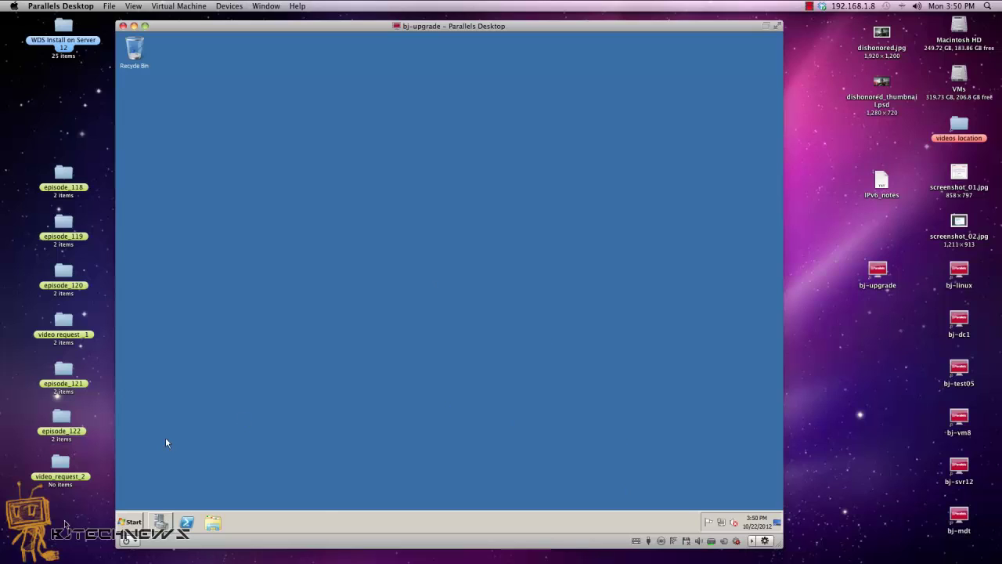
Step: View the computer's System properties to check the installed Windows edition, and close the window
click(130, 521)
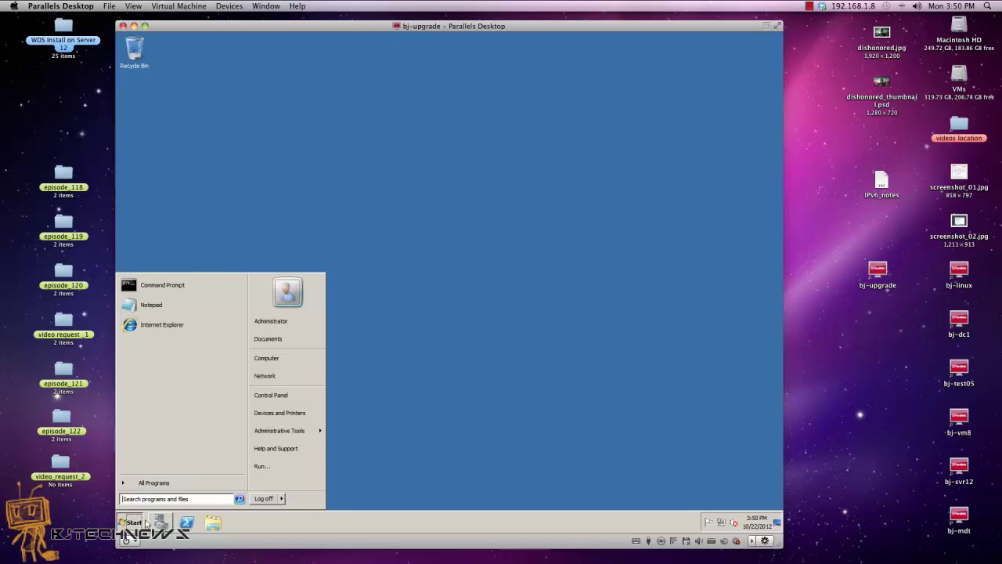
right_click(290, 358)
click(334, 431)
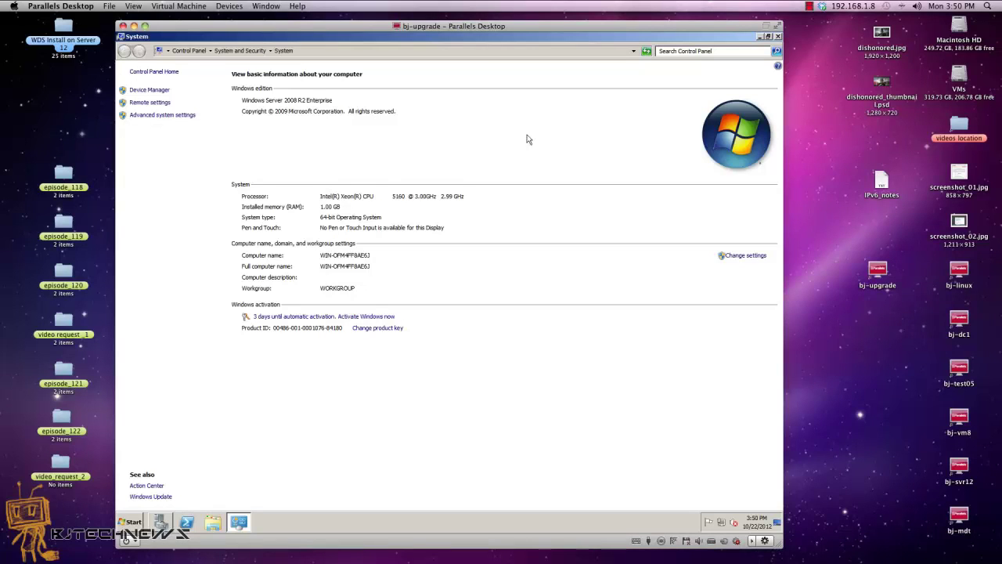
click(777, 37)
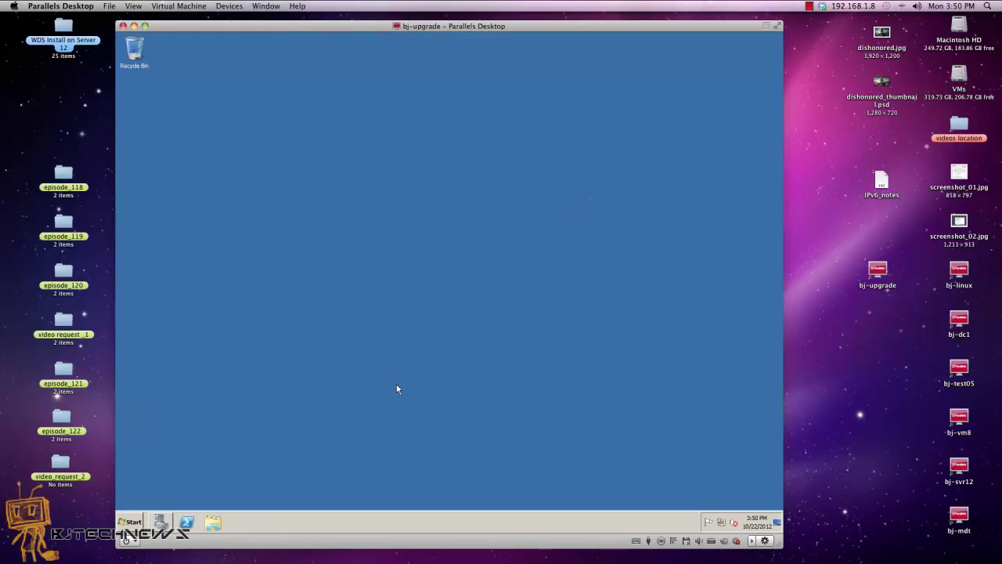
Step: Review the server's installed roles and features in Server Manager, including Web Server (IIS) and Windows Deployment Services, and close it
click(160, 523)
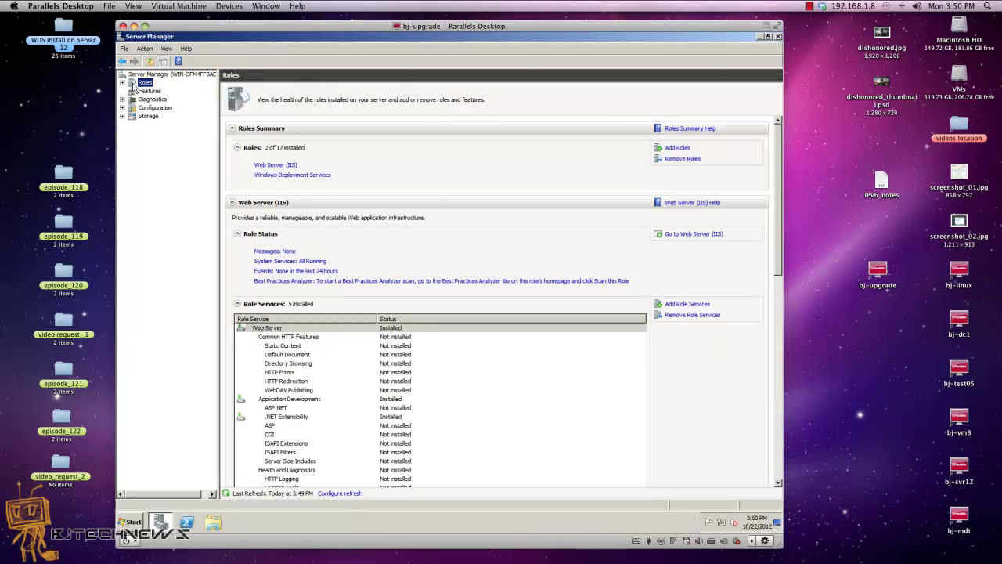
click(122, 83)
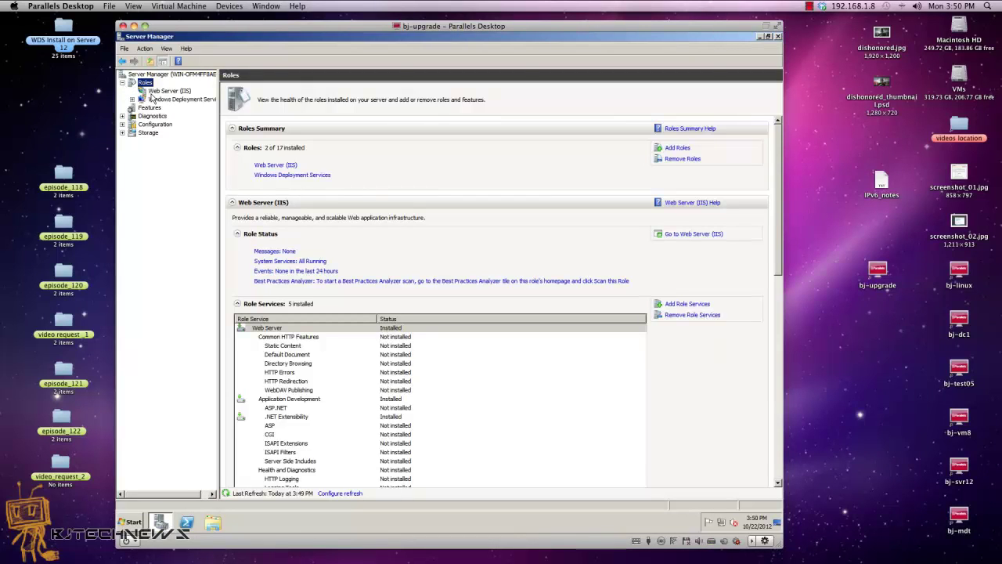
click(155, 92)
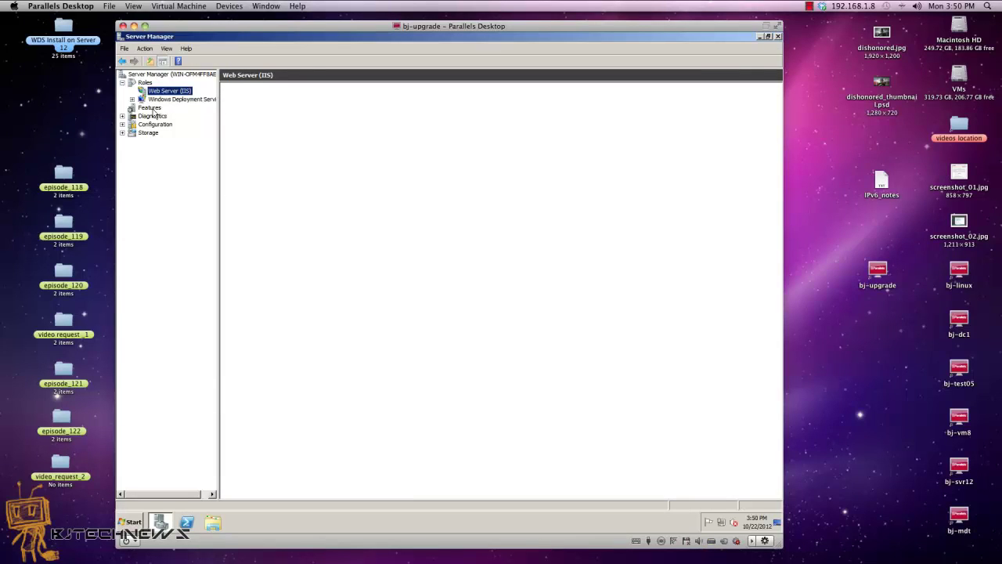
key(Down)
key(Down)
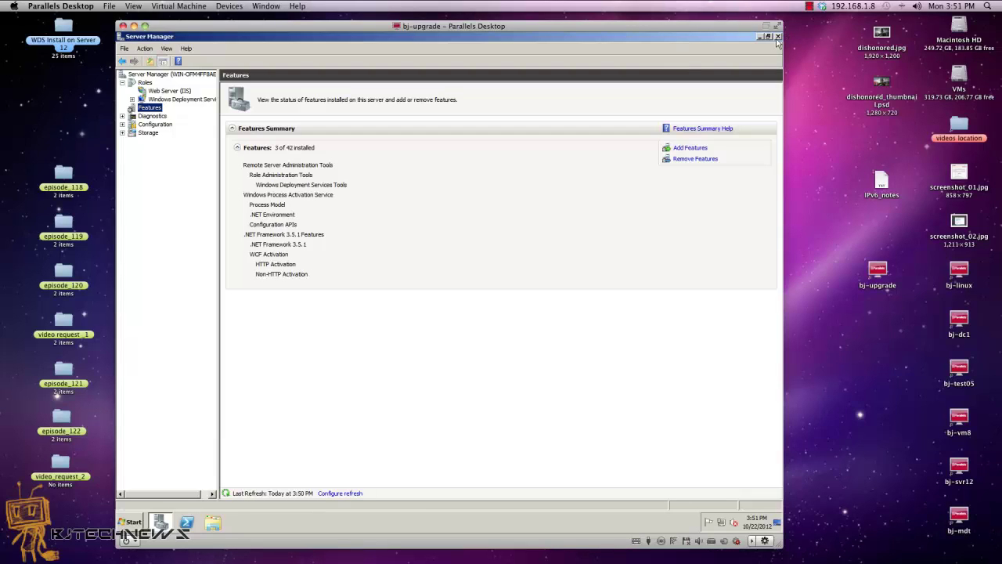
key(alt+F4)
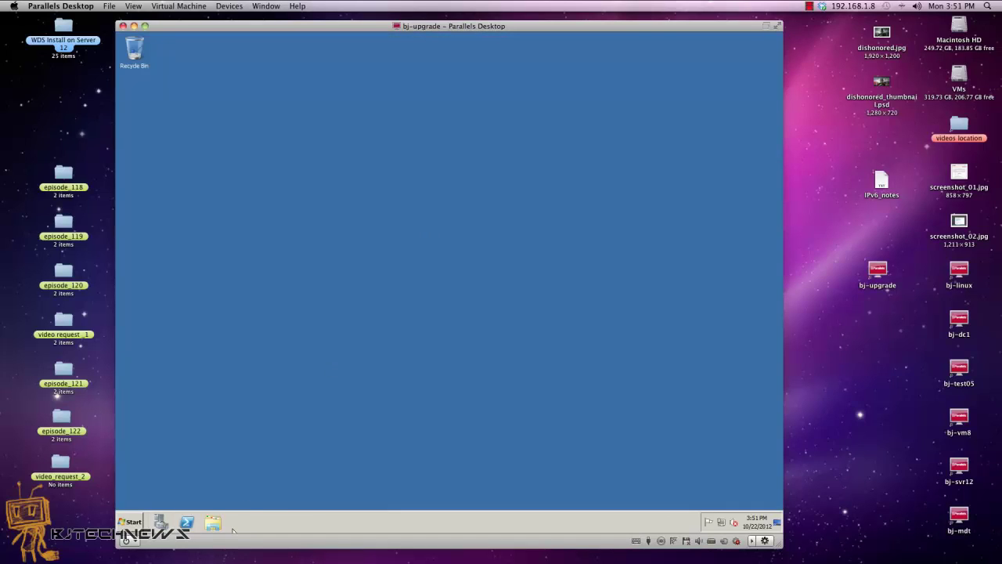
Step: Launch Windows Server 2012 setup from the DVD drive, close the Computer window and start the installation
click(129, 522)
click(260, 365)
click(527, 237)
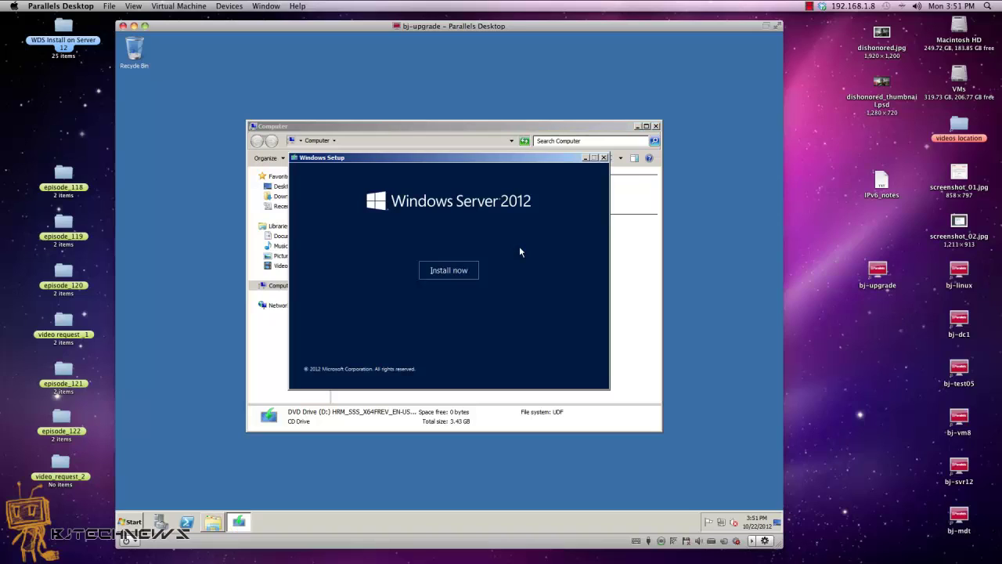
click(656, 126)
click(452, 272)
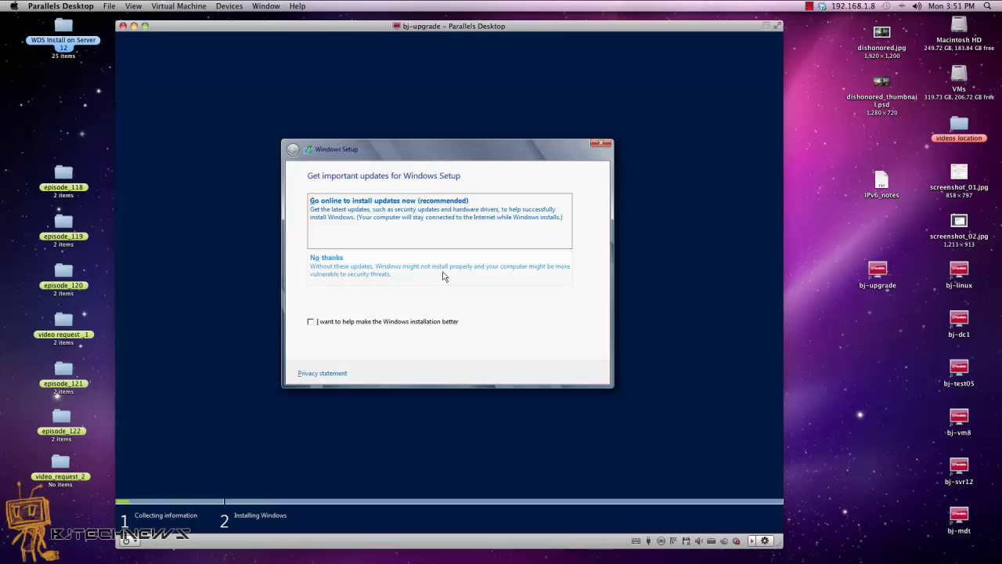
Step: Decline the online setup updates and choose Windows Server 2012 Standard (Server with a GUI) as the operating system to install
click(367, 268)
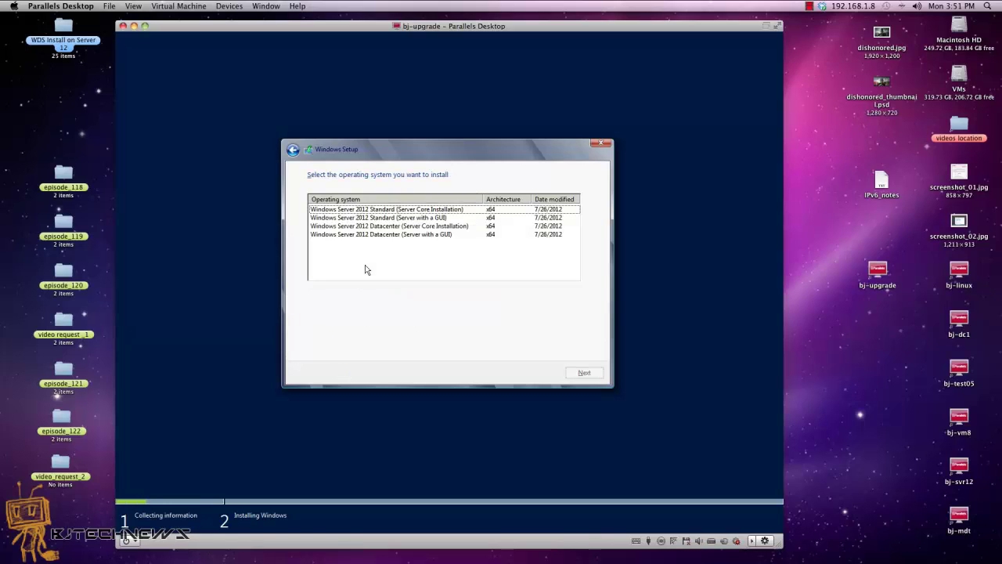
click(384, 219)
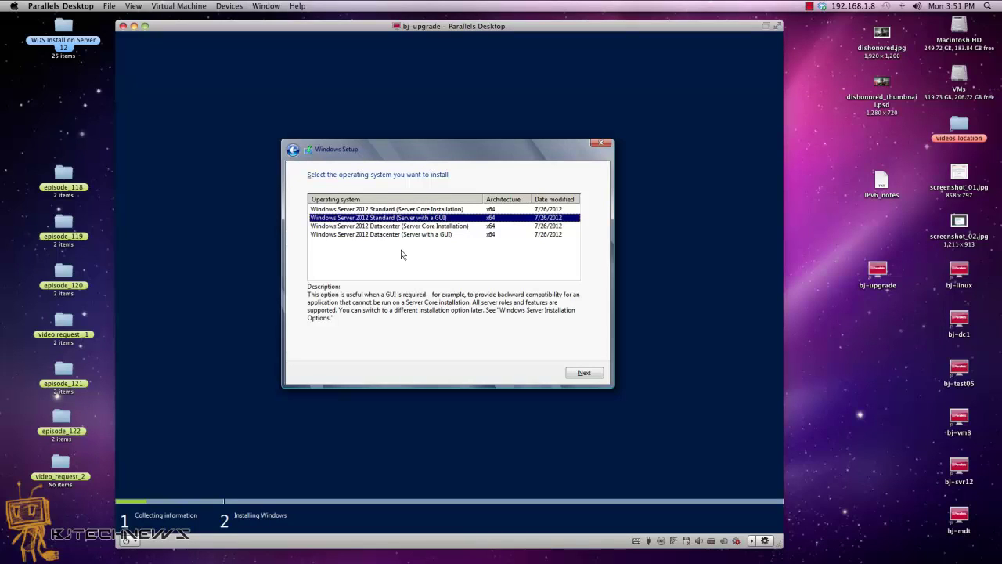
click(584, 373)
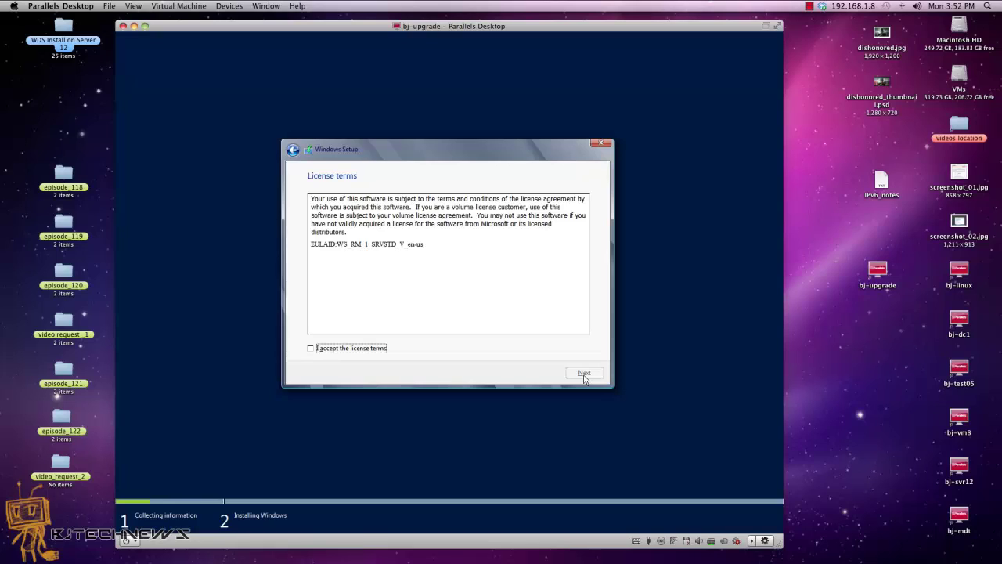
Step: Accept the license terms and start the Upgrade installation that keeps files, settings and applications, continuing past the compatibility report
click(376, 347)
click(579, 373)
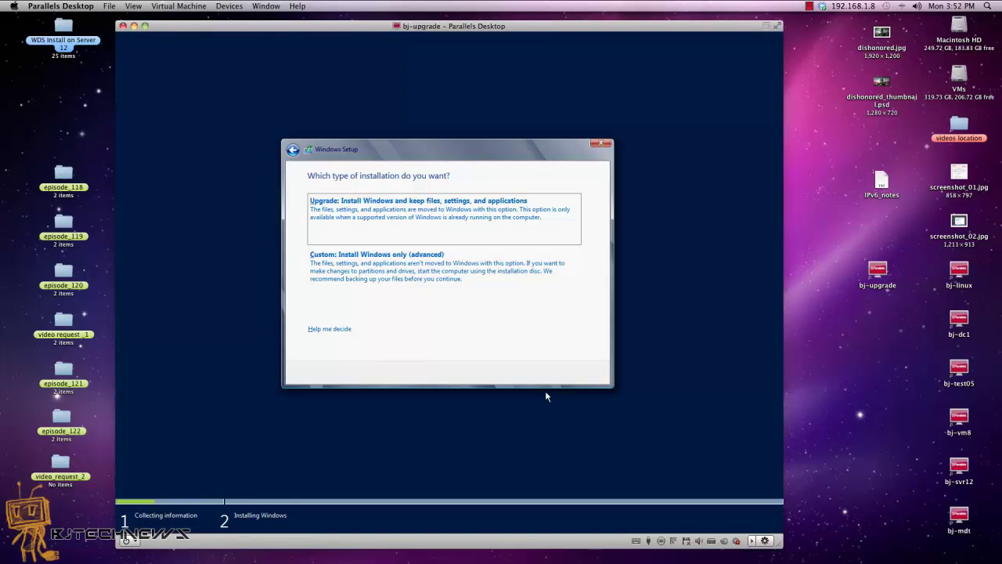
click(399, 225)
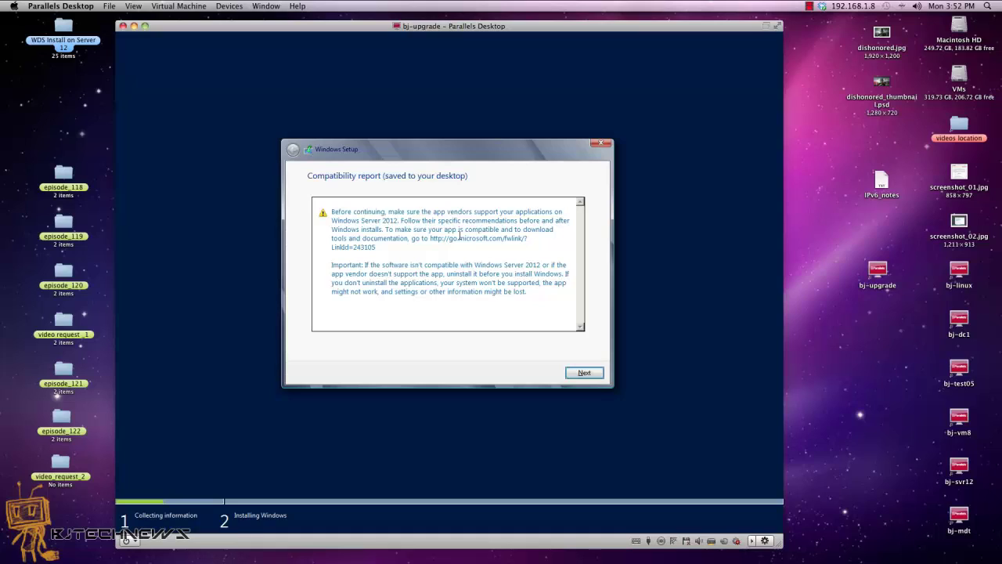
click(592, 377)
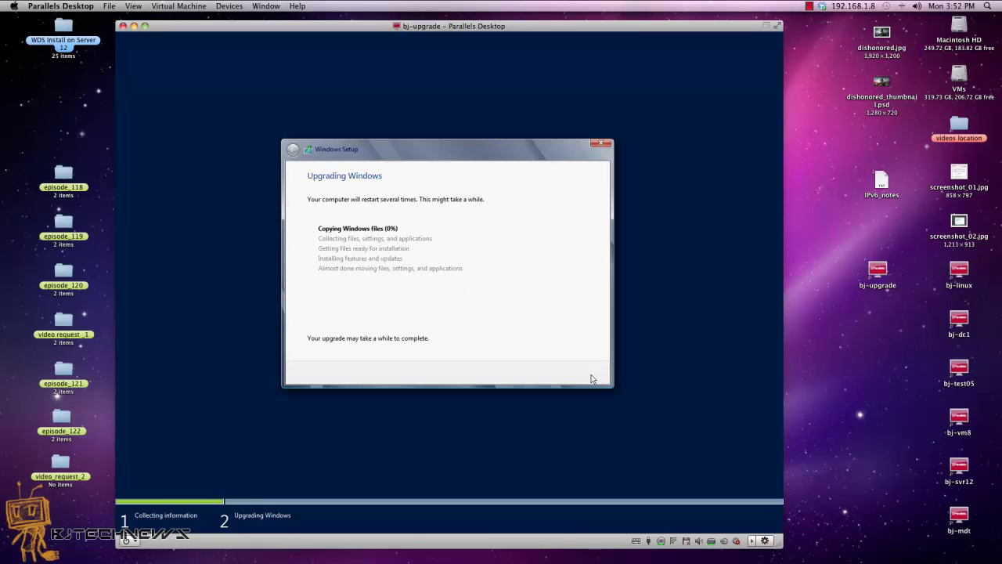
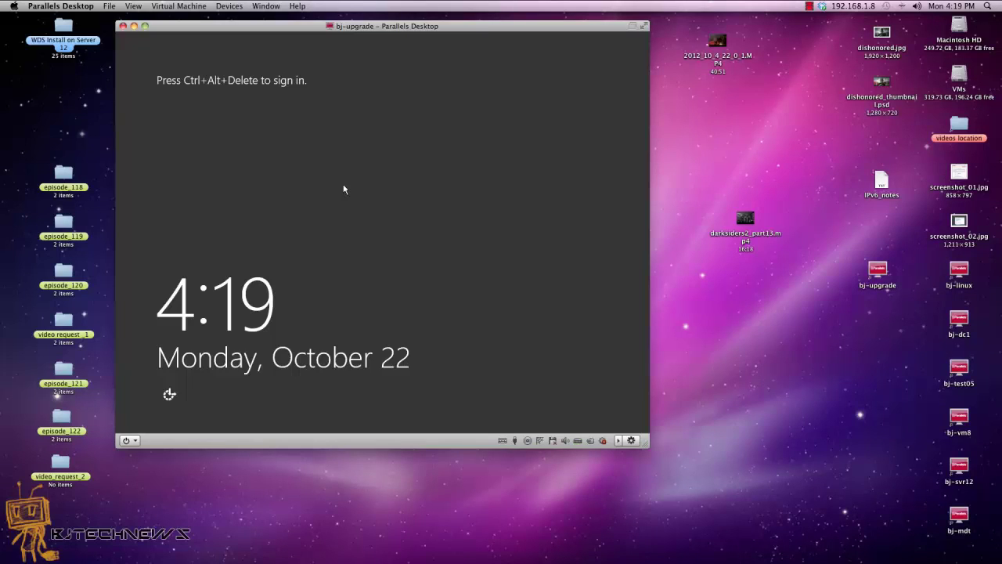
Step: Sign in to the upgraded server's Administrator account with the account password
key(ctrl+alt+Delete)
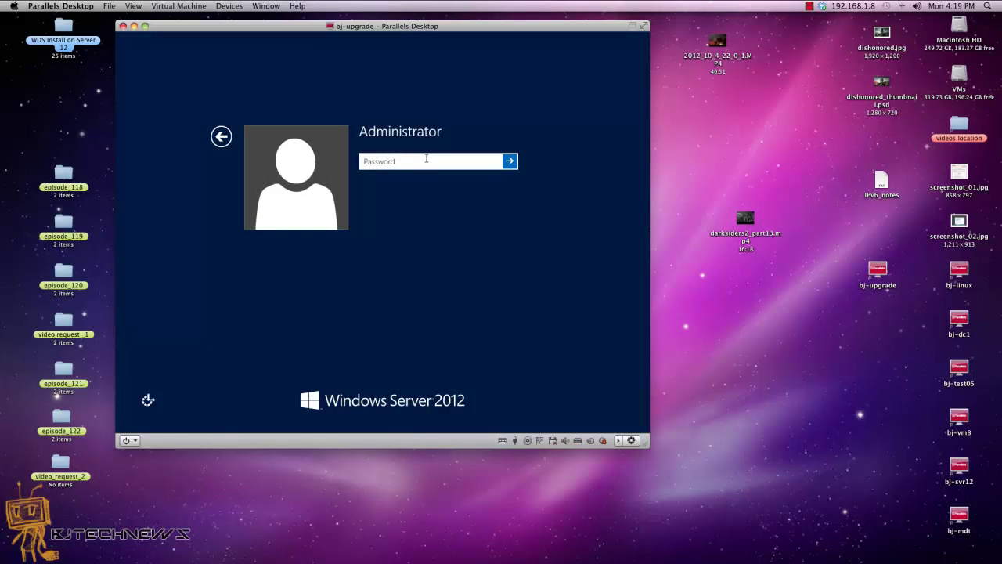
text(********)
key(Return)
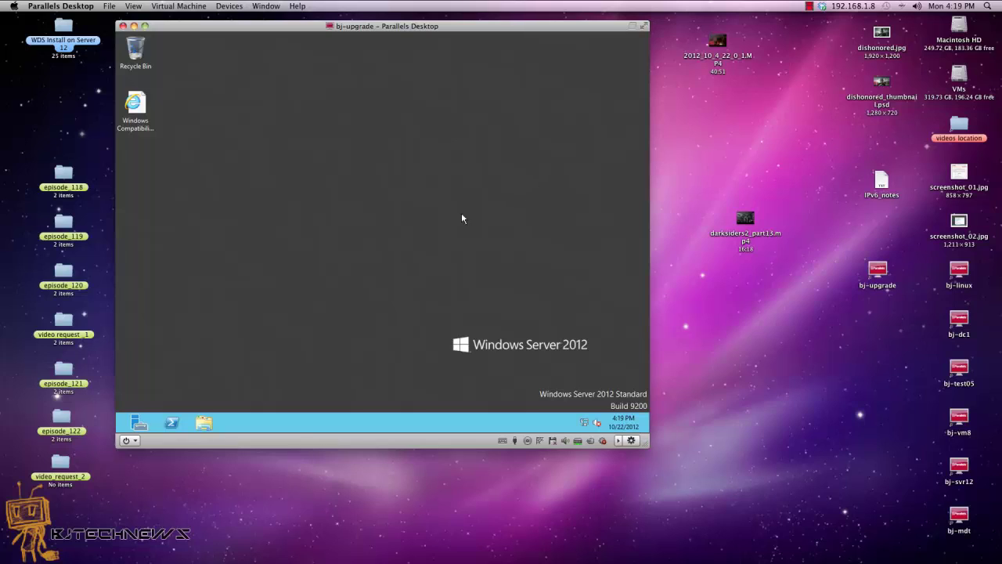
click(145, 113)
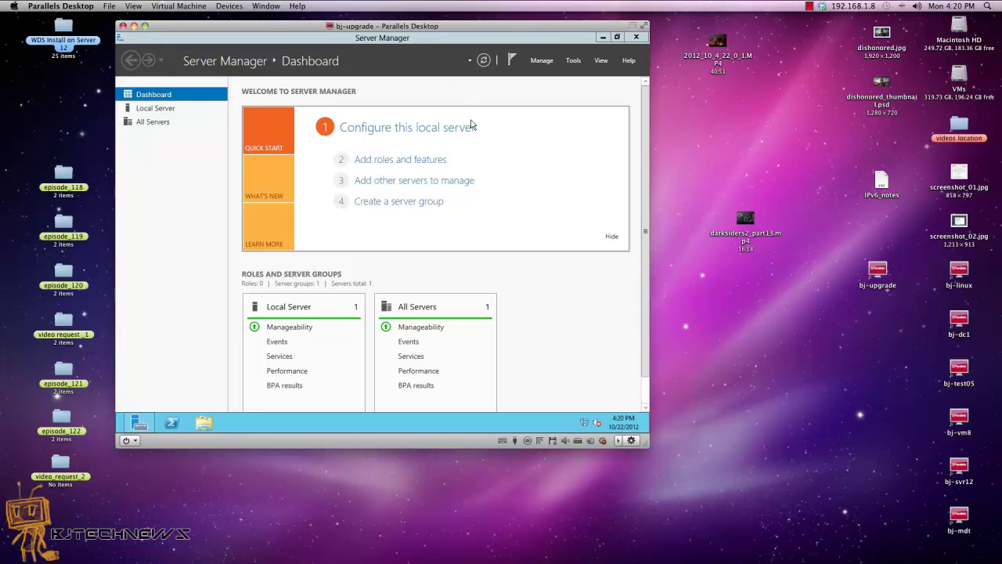
Step: Refresh the Server Manager dashboard and enlarge the virtual machine window
click(484, 61)
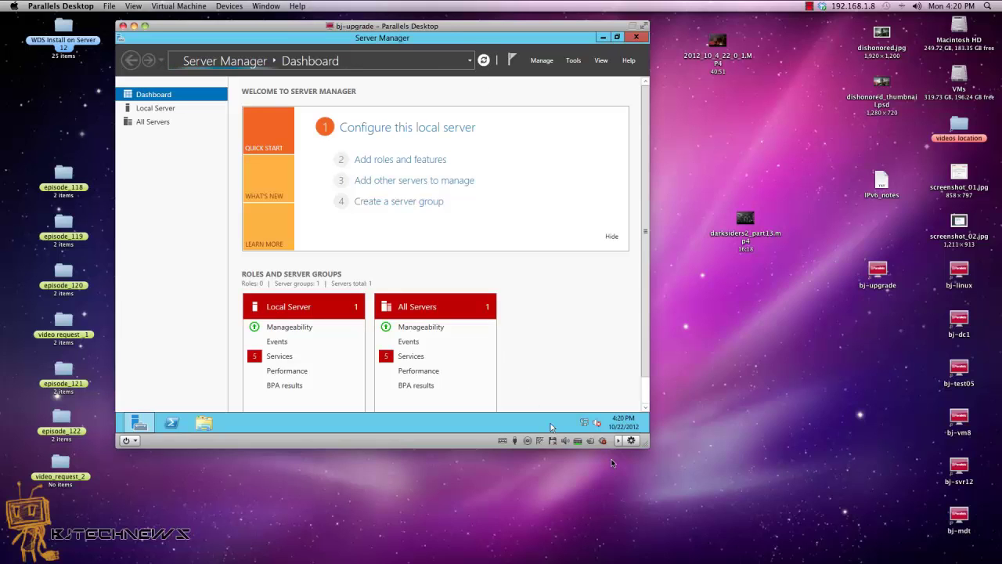
drag(647, 451, 742, 518)
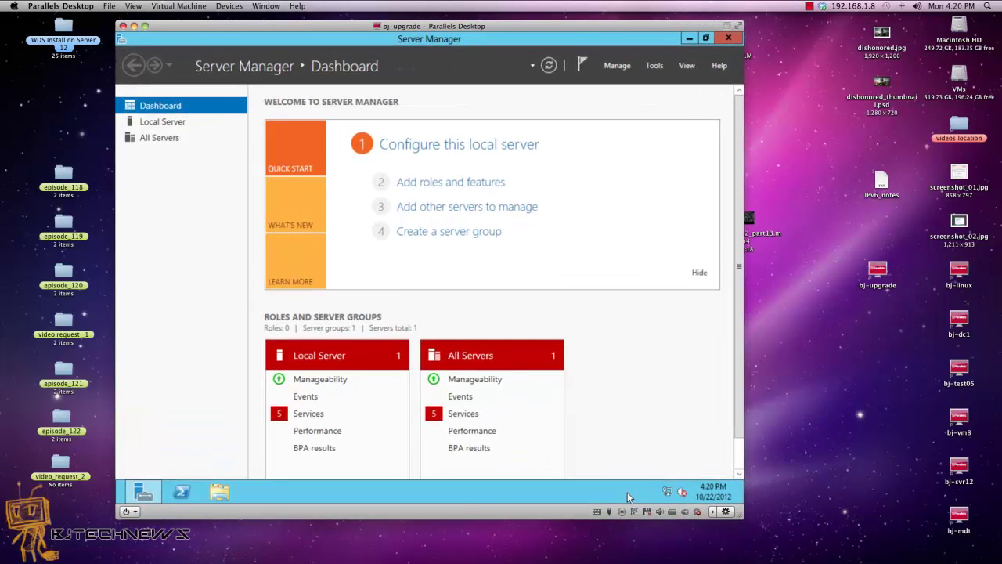
Step: Examine the All Servers, IIS and WDS pages and the dashboard's role and server group tiles to check the migrated roles
click(156, 142)
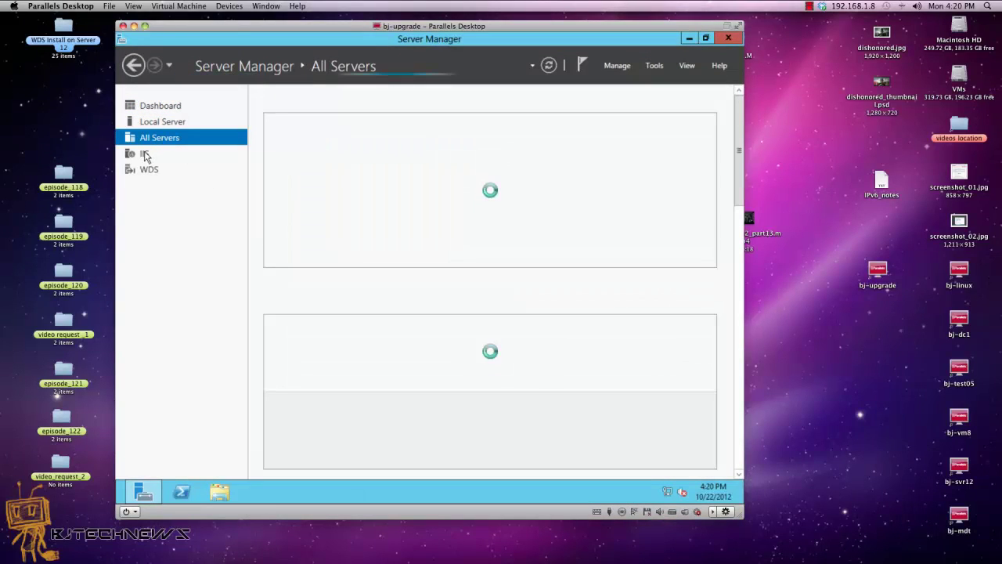
click(146, 155)
click(148, 171)
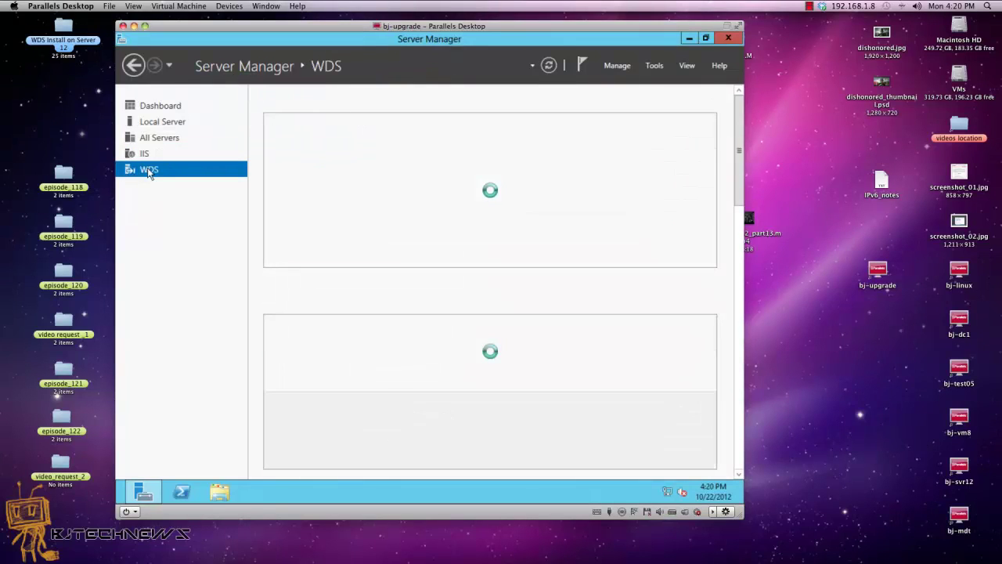
click(169, 108)
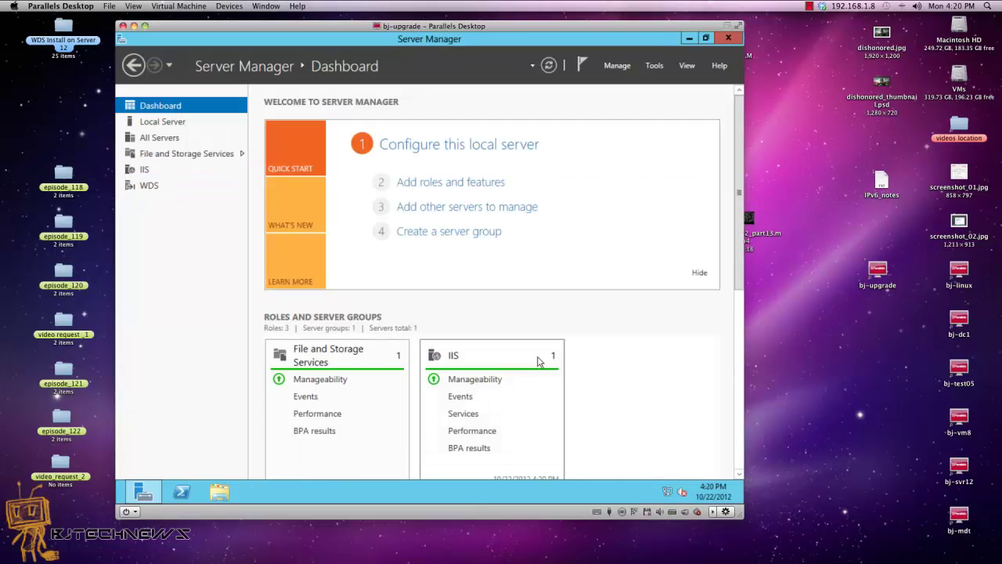
scroll(540, 358, down, 3)
scroll(539, 361, down, 3)
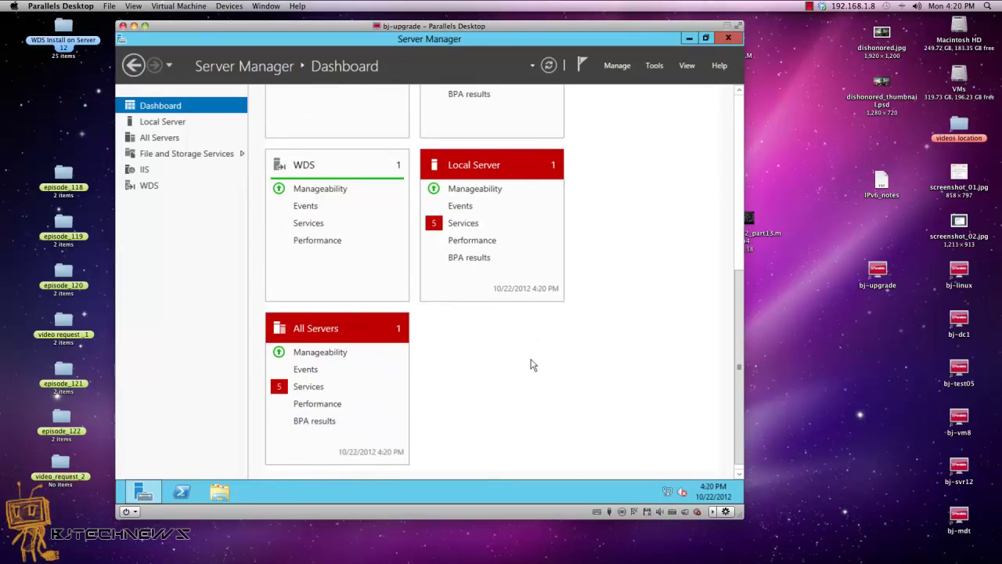
scroll(537, 362, up, 10)
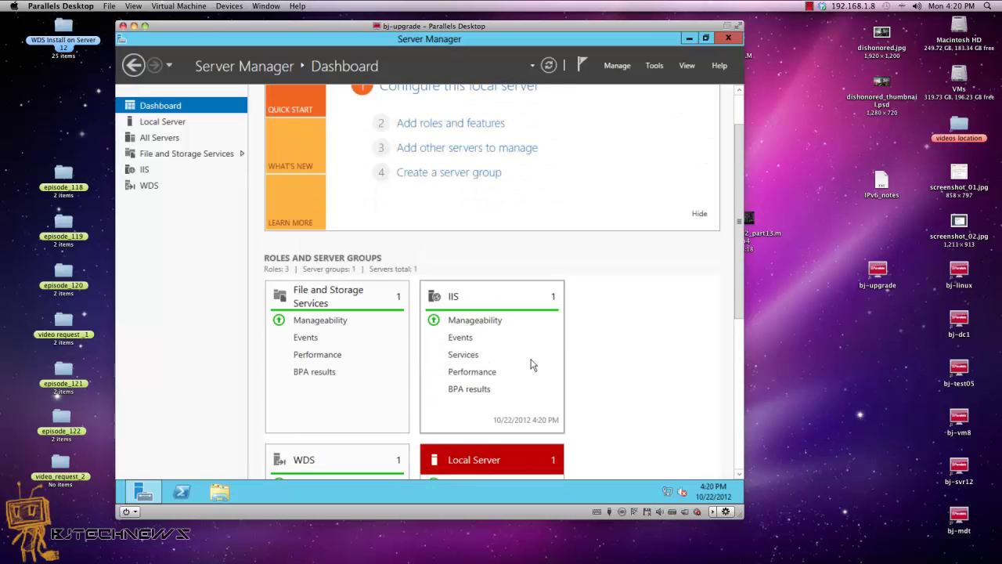